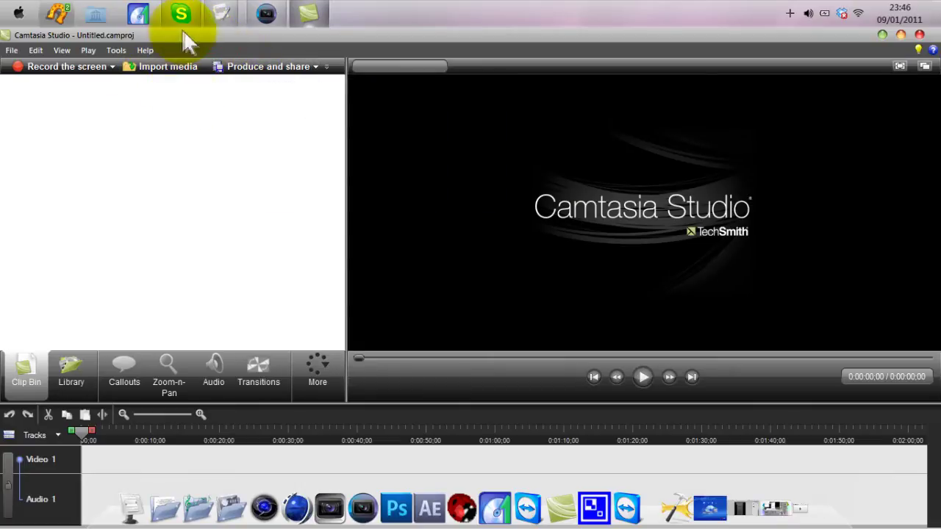
Open the Import media dialog showing the After Effects Cs5 tutorials folder
click(195, 68)
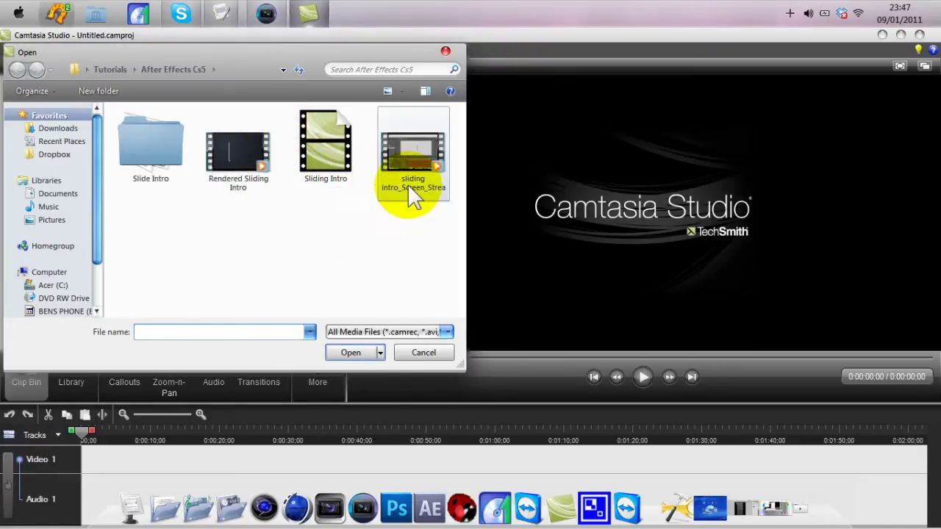
Import the Sliding Intro recording from the After Effects Cs5 folder into the Clip Bin
click(325, 110)
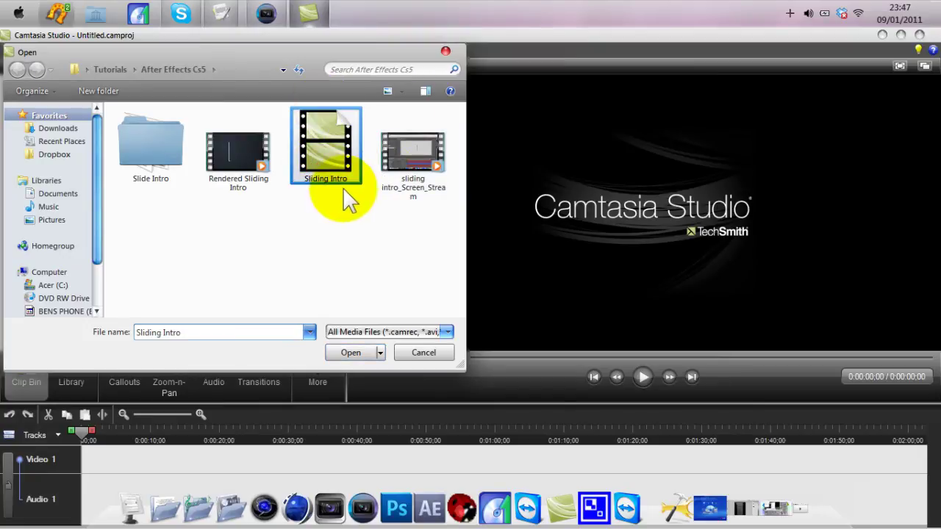
click(353, 351)
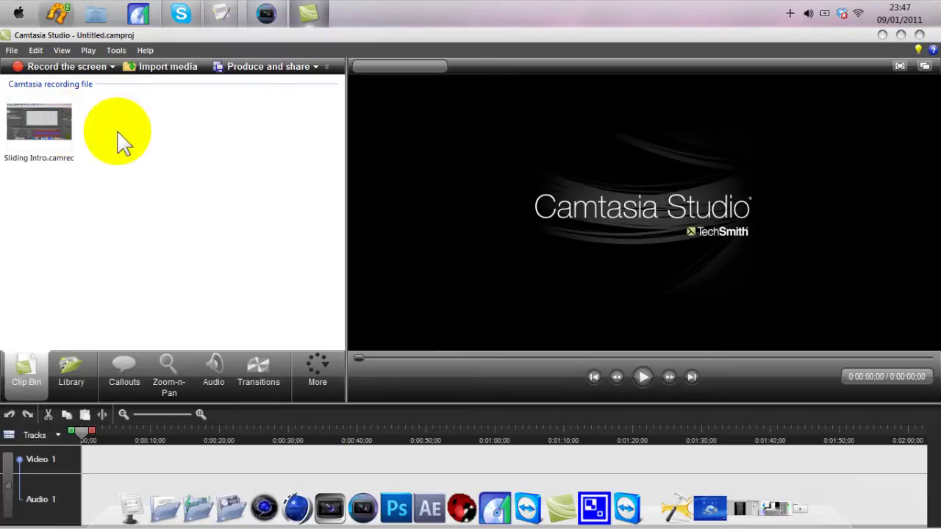
Extract the Sliding Intro.camrec contents into separate files on the Desktop
right_click(15, 120)
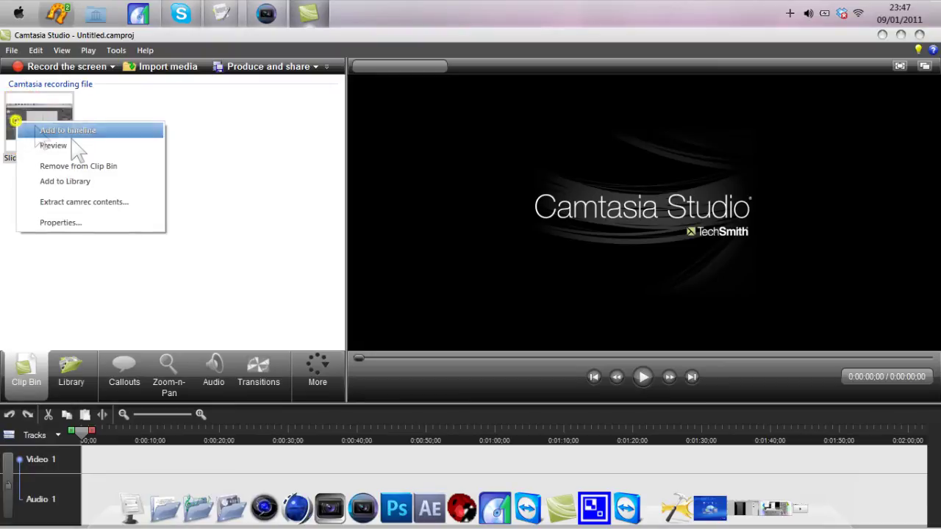
click(100, 204)
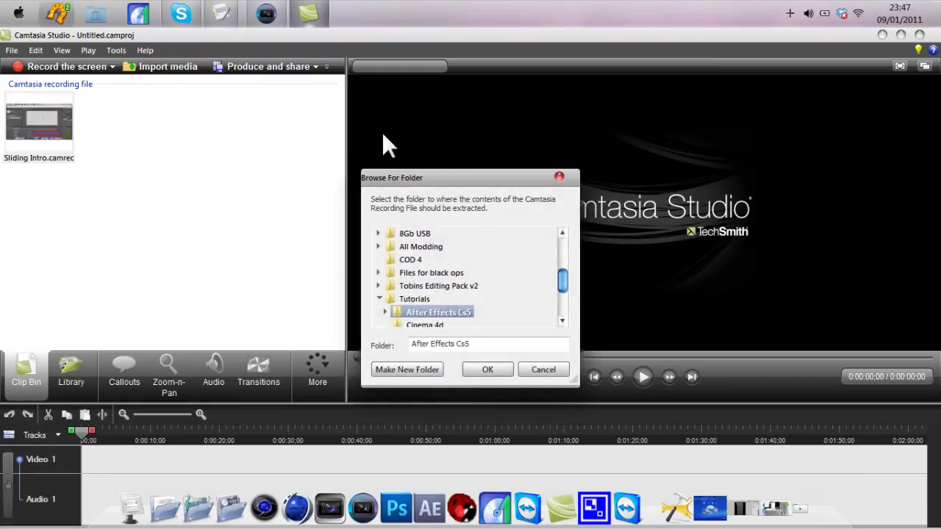
click(557, 279)
drag(557, 279, 559, 250)
click(416, 233)
click(485, 369)
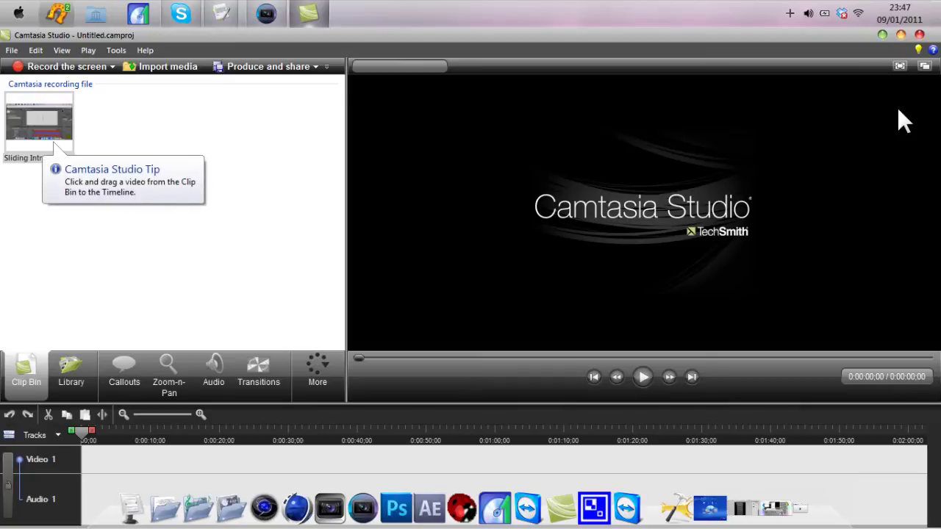
Minimise Camtasia and select the extracted Sliding Intro files on the desktop
click(882, 35)
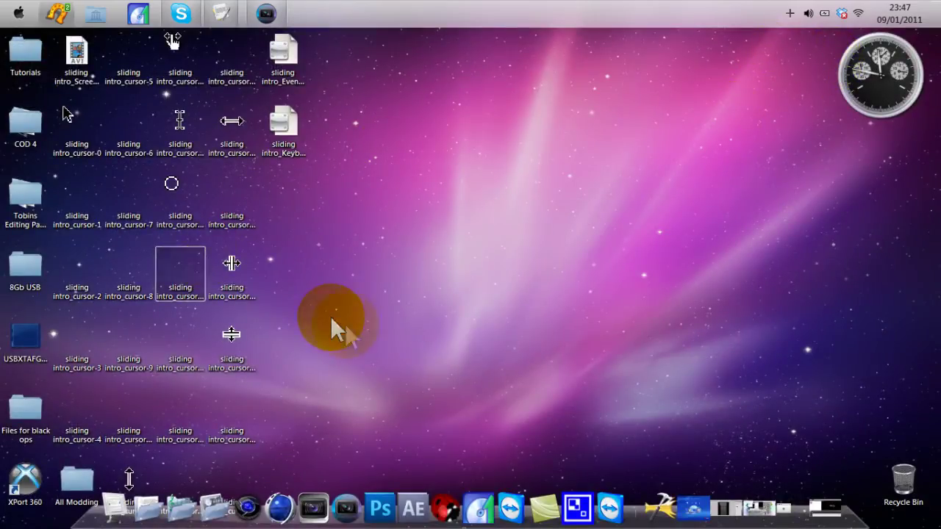
drag(206, 461, 123, 465)
drag(273, 412, 84, 140)
click(81, 223)
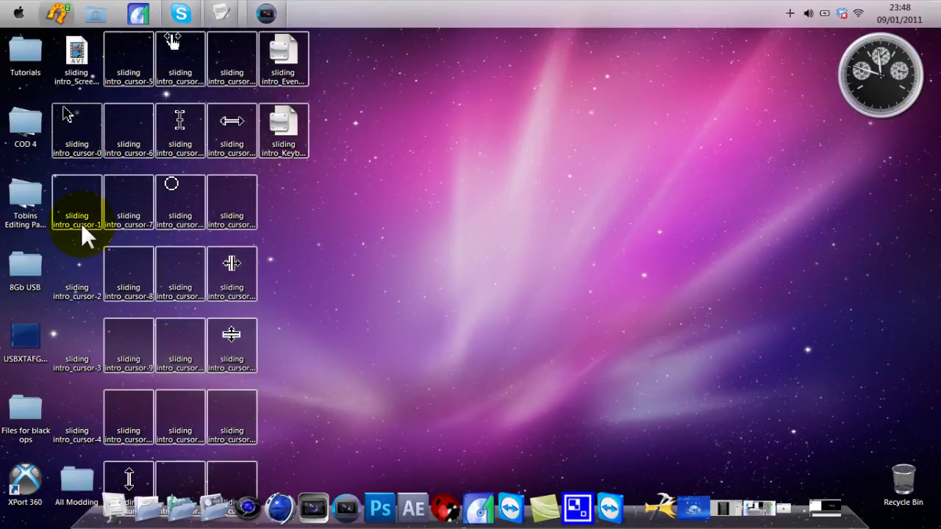
click(80, 258)
click(339, 452)
drag(239, 409, 66, 185)
Reselect the 16 extracted cursor files, clear the selection, and launch Vegas Pro
drag(239, 358, 288, 440)
drag(126, 339, 52, 167)
drag(144, 191, 294, 478)
drag(180, 315, 296, 338)
click(320, 228)
drag(300, 201, 75, 467)
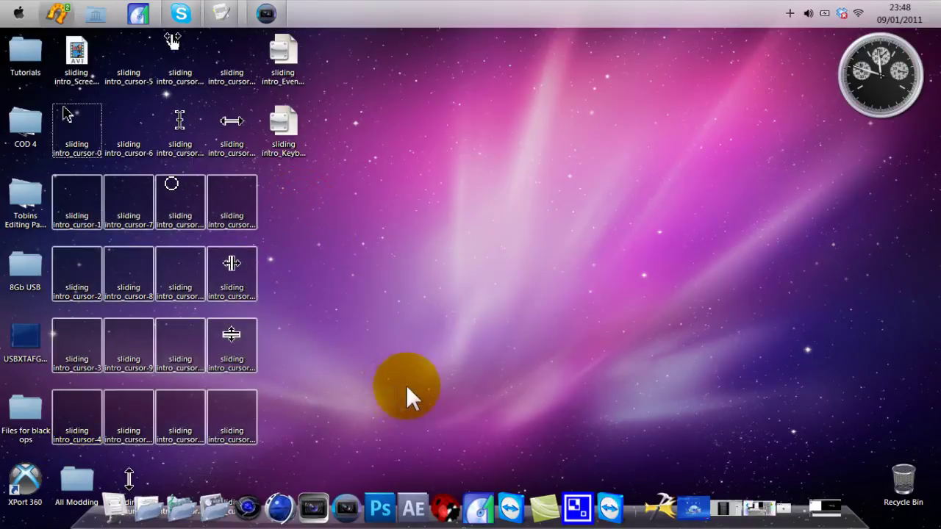
click(134, 125)
click(254, 20)
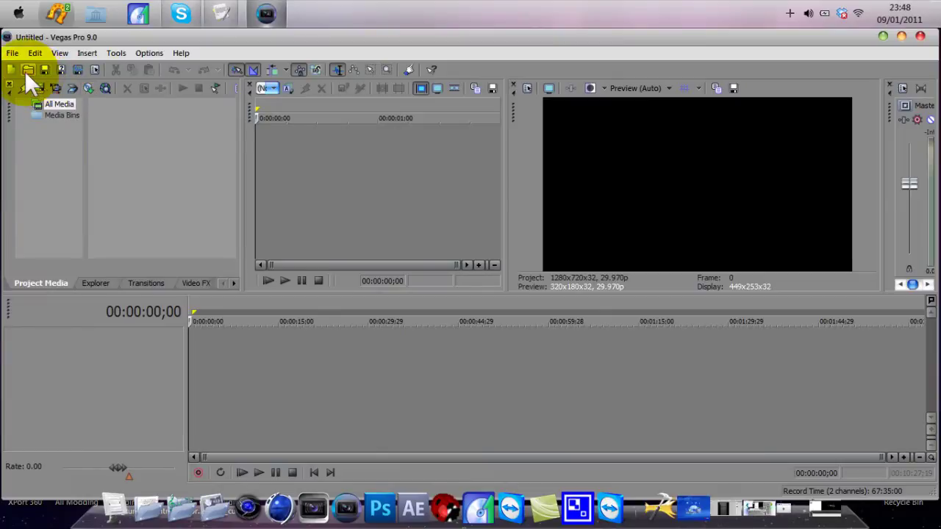
Choose the sliding intro_Screen_Stream AVI on the Desktop in Vegas Pro's Open dialog
click(26, 71)
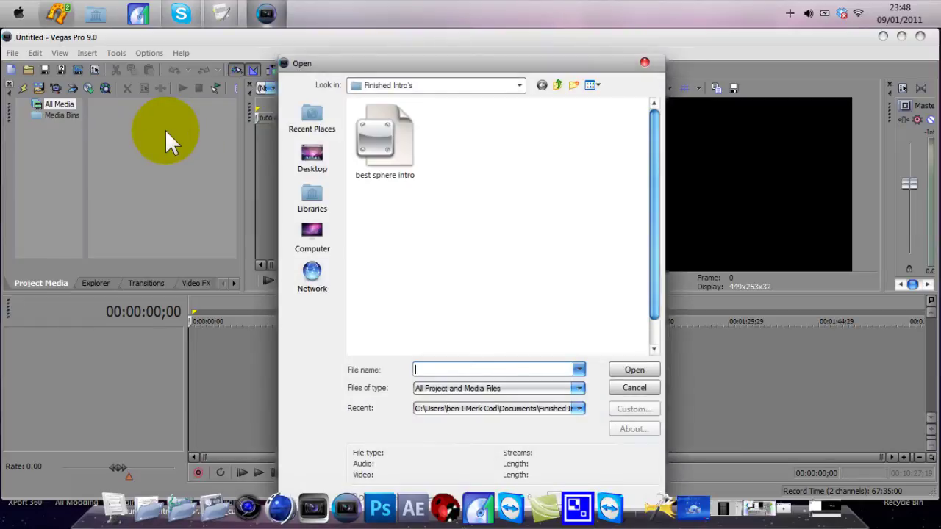
click(311, 162)
drag(652, 129, 658, 316)
click(430, 347)
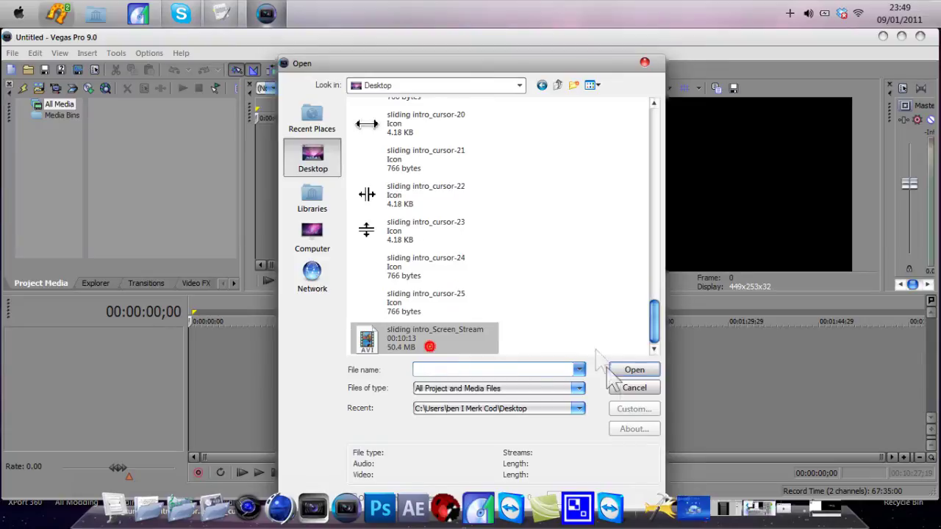
click(628, 371)
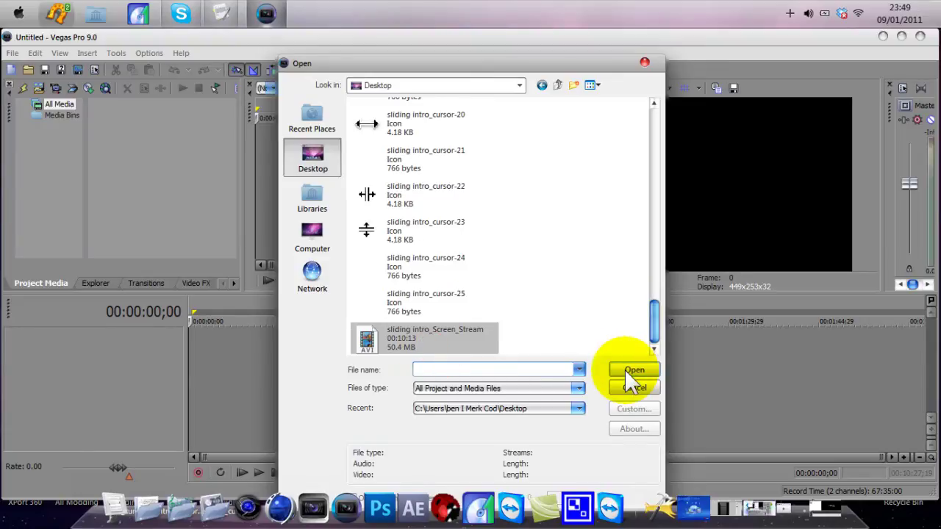
click(629, 373)
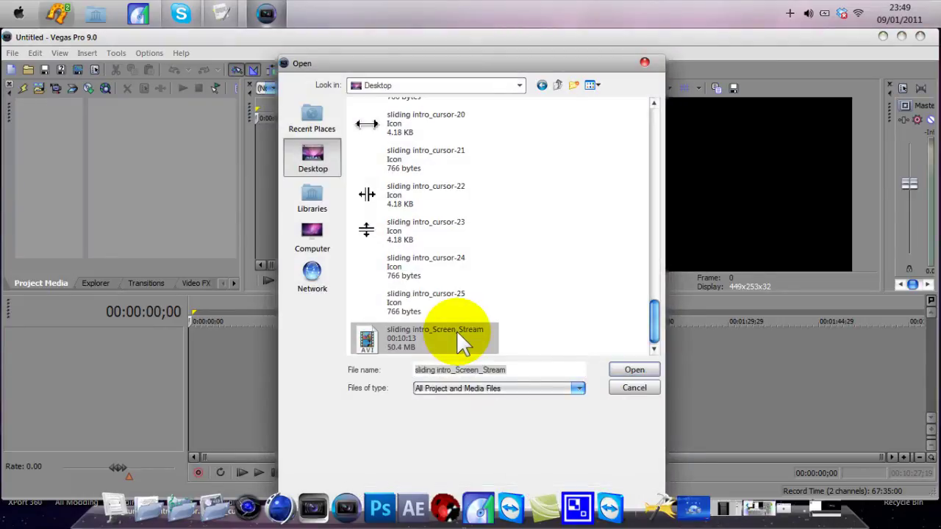
Open sliding intro_Screen_Stream.avi onto the video and audio tracks and check playback around 00:05:17;02
click(604, 369)
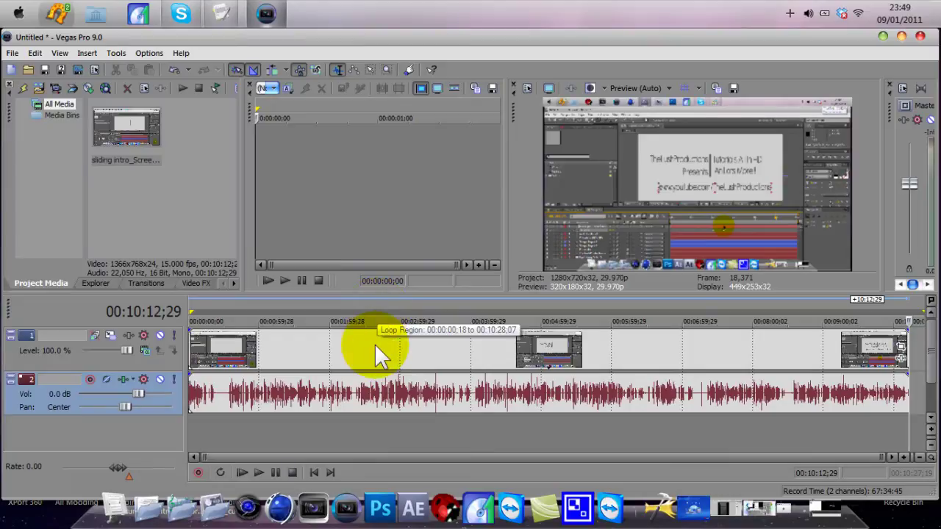
click(561, 432)
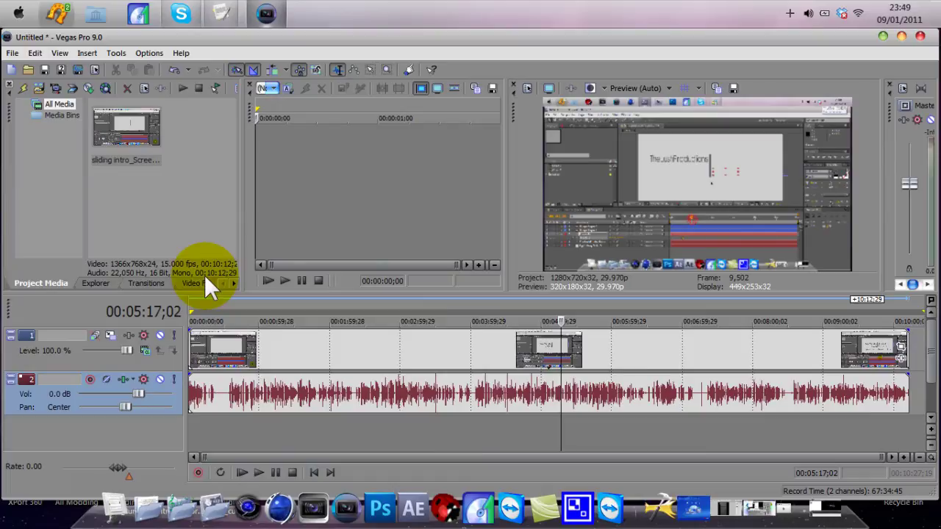
drag(168, 209, 78, 97)
drag(176, 194, 184, 206)
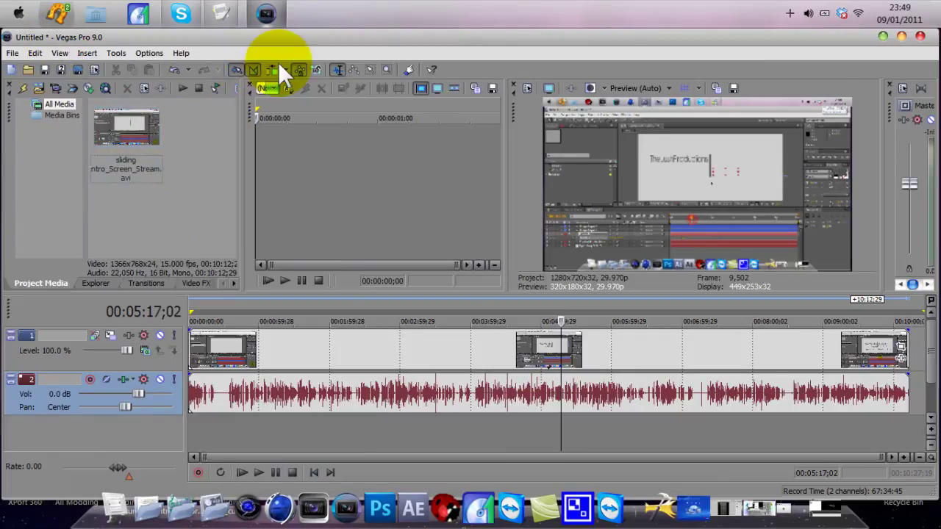